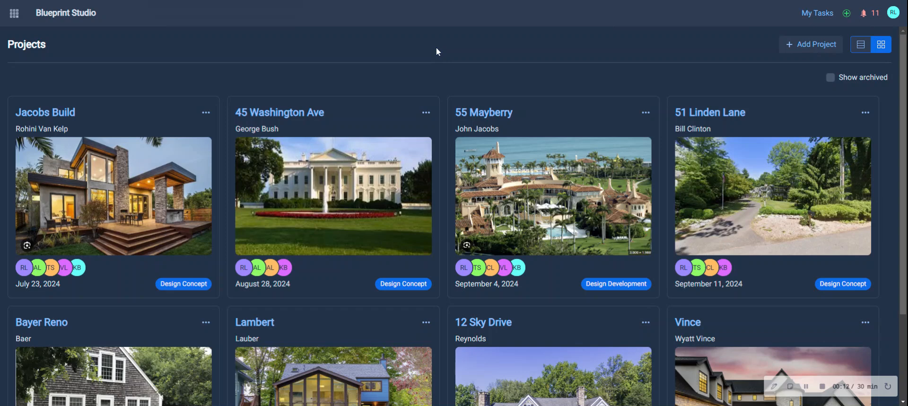
- Open the Design Development project dated January 4, 2025 and go to its full item list
scroll(465, 71, down, 3)
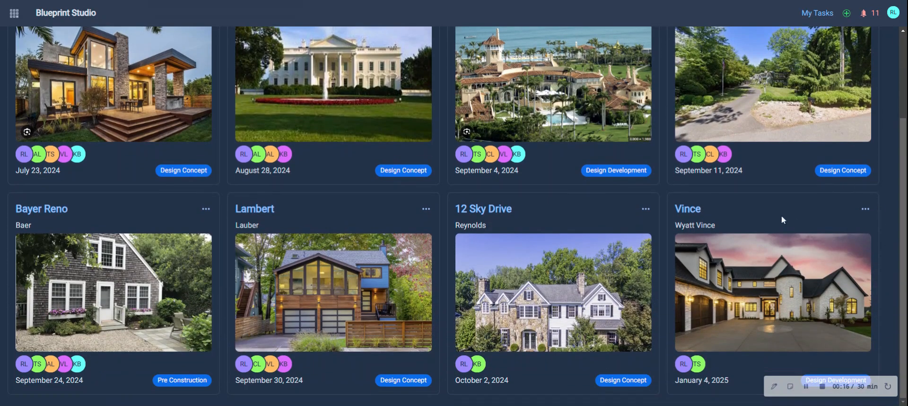
click(698, 210)
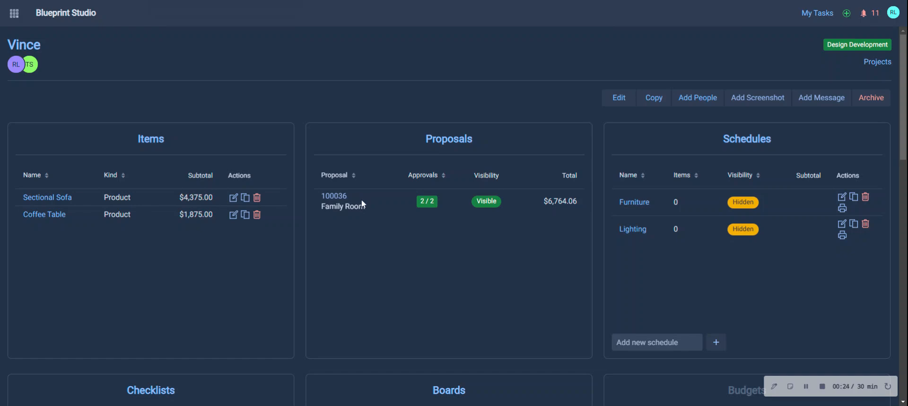
scroll(368, 198, down, 7)
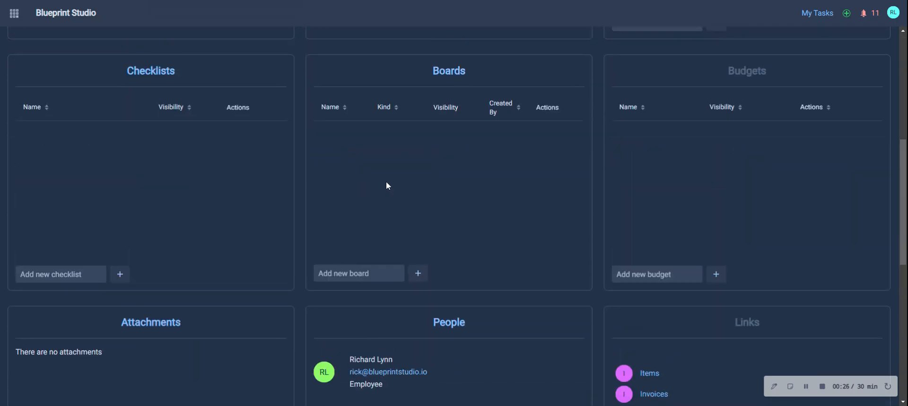
scroll(386, 185, up, 7)
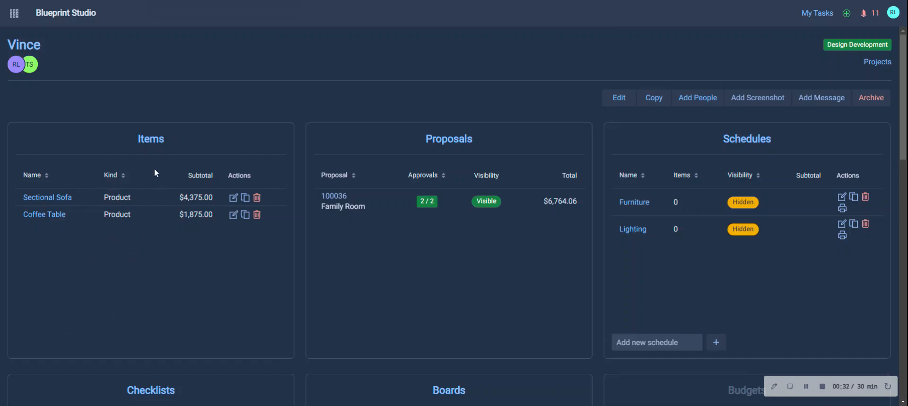
click(151, 140)
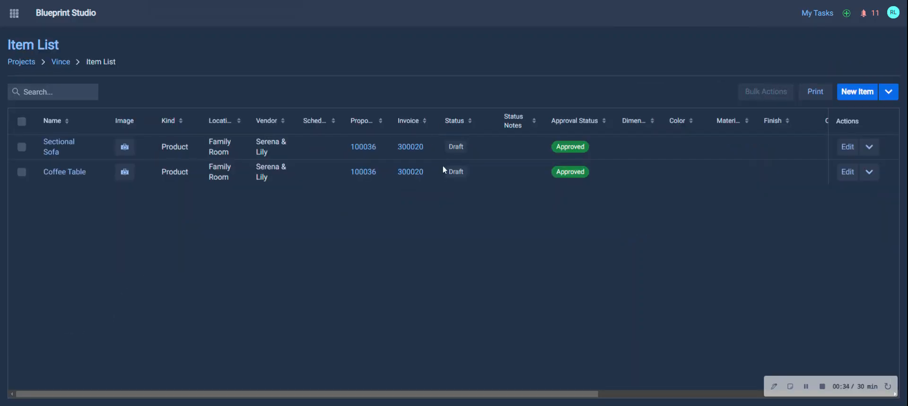
- Start a new item named Chandelier with the location Dining Room
drag(254, 394, 227, 391)
click(863, 93)
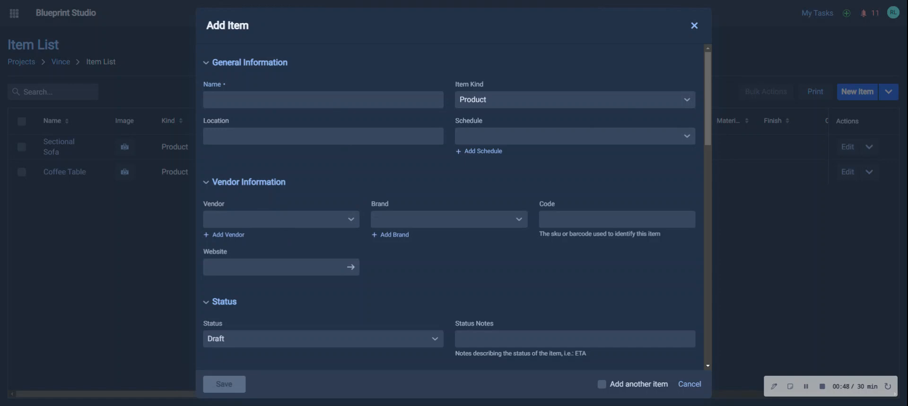
text(Chandelier)
key(Tab)
key(Tab)
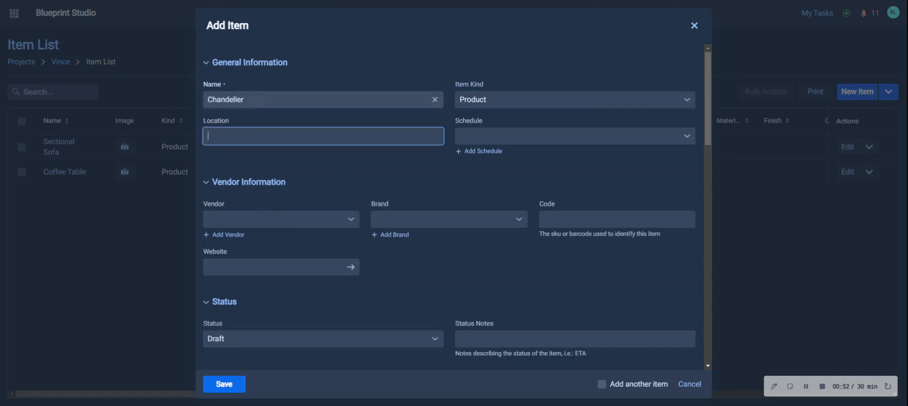
text(Dining Room)
key(Tab)
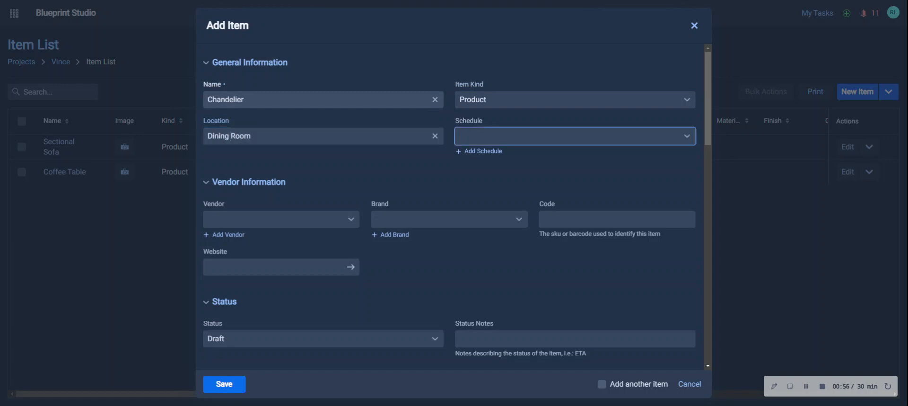
- Assign the new item to the Lighting schedule
click(551, 136)
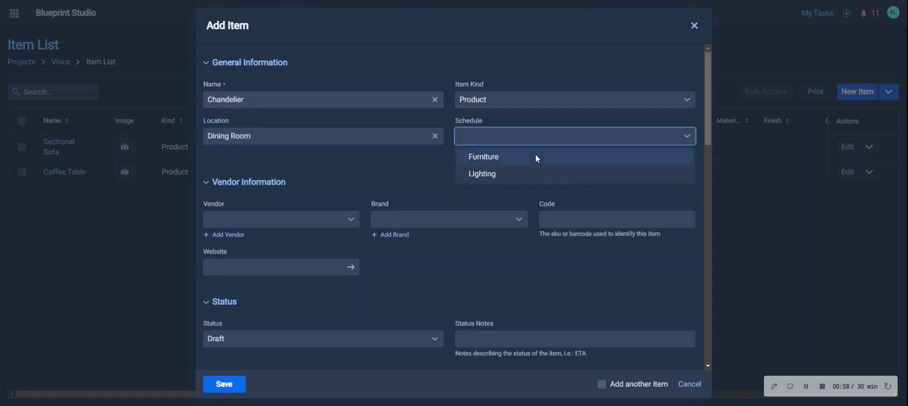
click(536, 179)
key(Tab)
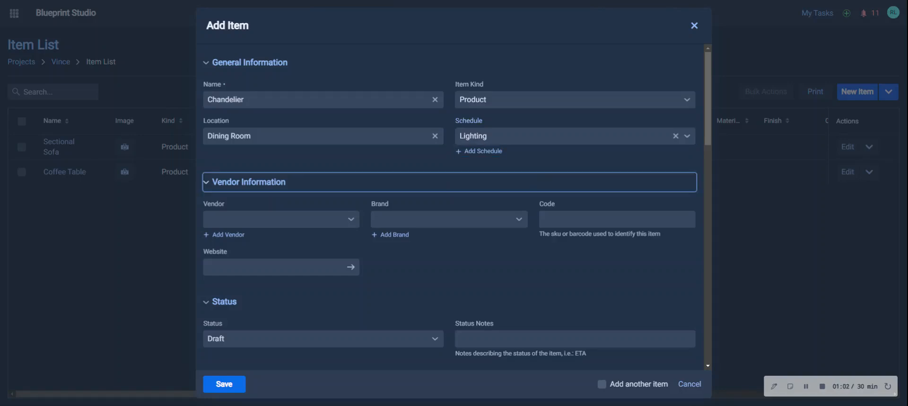
- Find and choose Lighting Direct as the item's vendor
key(Tab)
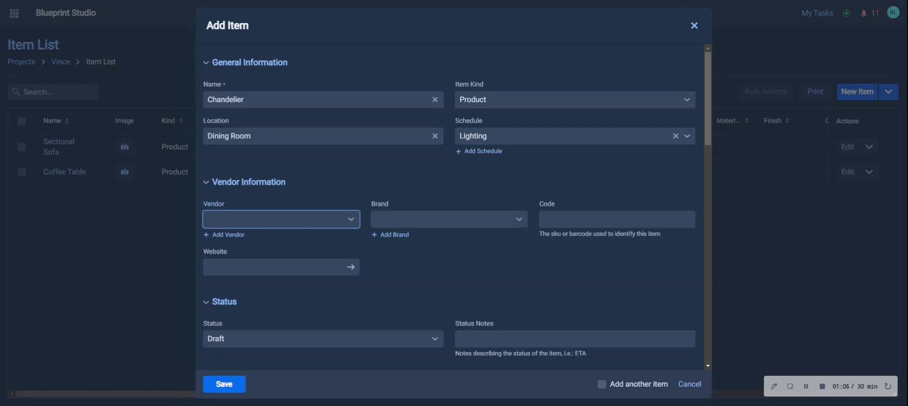
key(Down)
text(light)
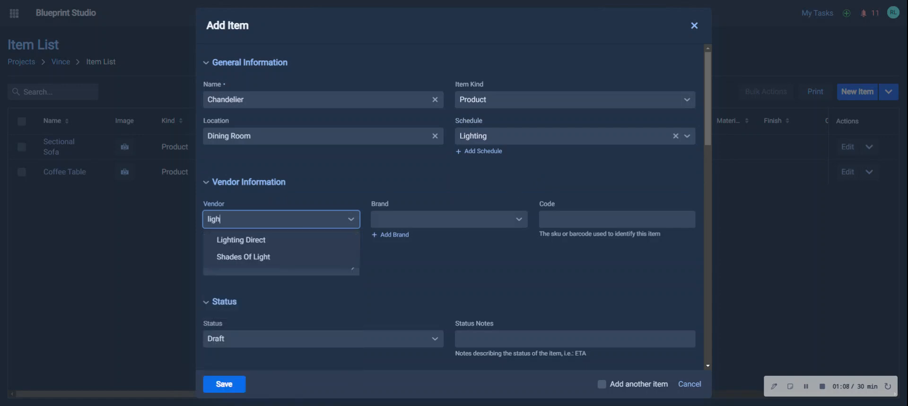
click(276, 239)
key(Tab)
key(Tab)
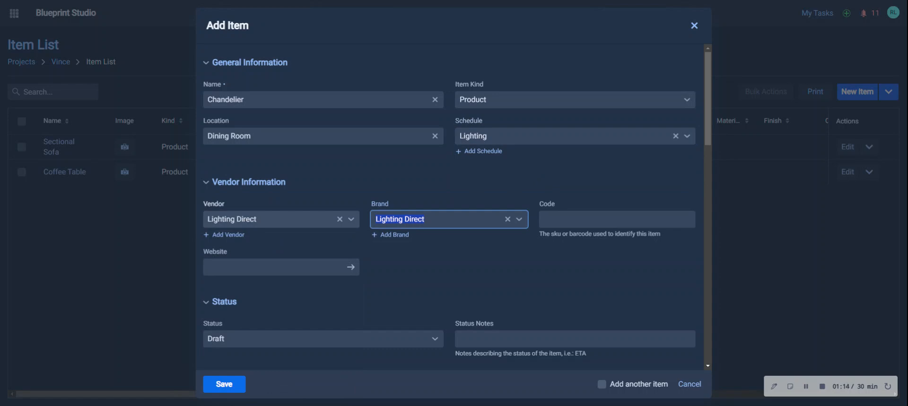
- Enter "Sku Number" as the item code and paste the luluandgeorgia.com product link as its website
key(Tab)
key(Tab)
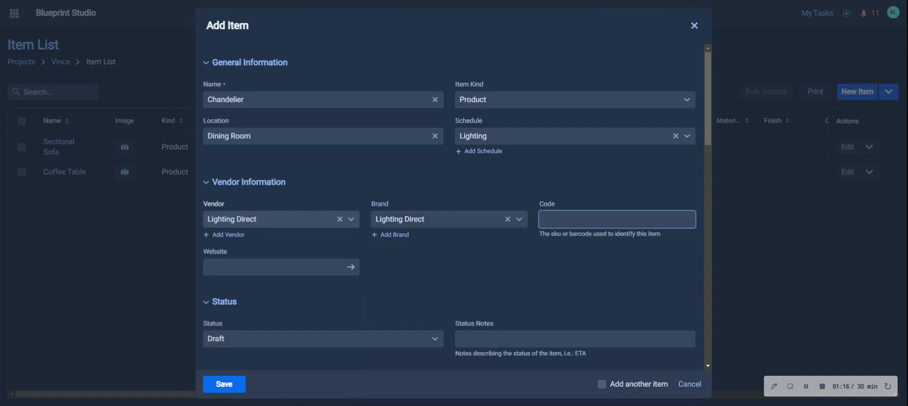
text(Sku Number)
key(Tab)
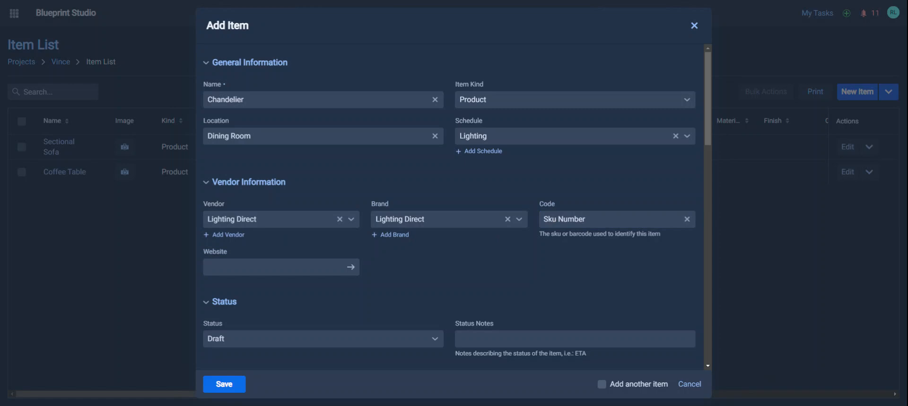
click(358, 274)
key(ctrl+v)
- Leave the item's status as Draft and add the status note "ETA Delivery Next Month"
key(Tab)
key(Tab)
key(Tab)
scroll(479, 260, down, 1)
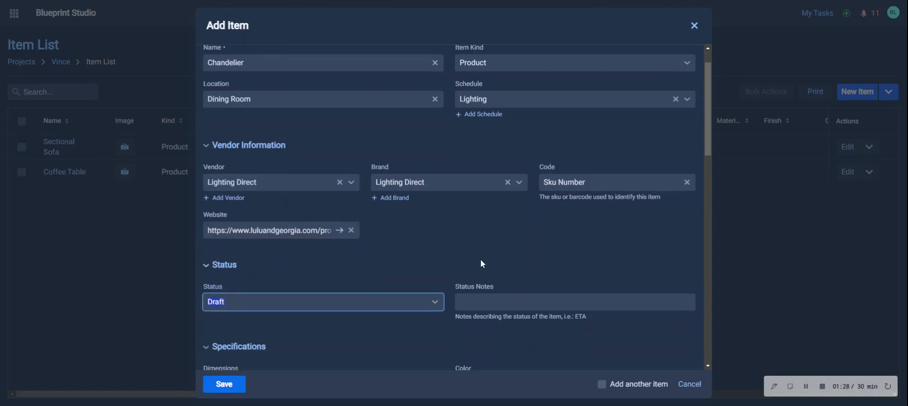
scroll(480, 260, down, 5)
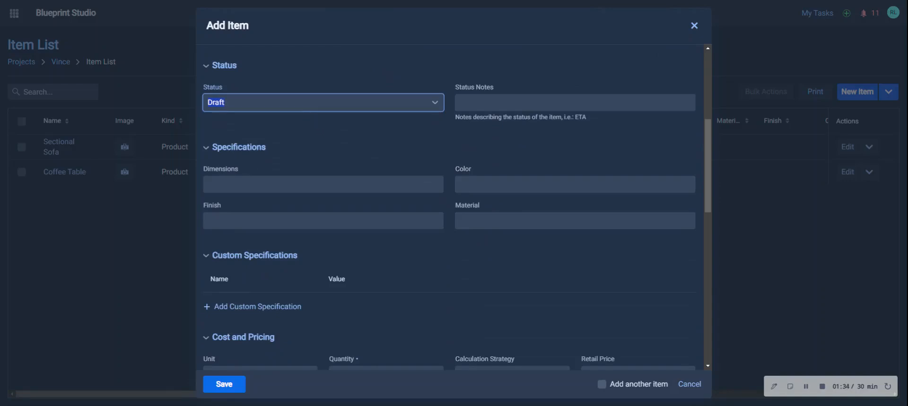
click(434, 102)
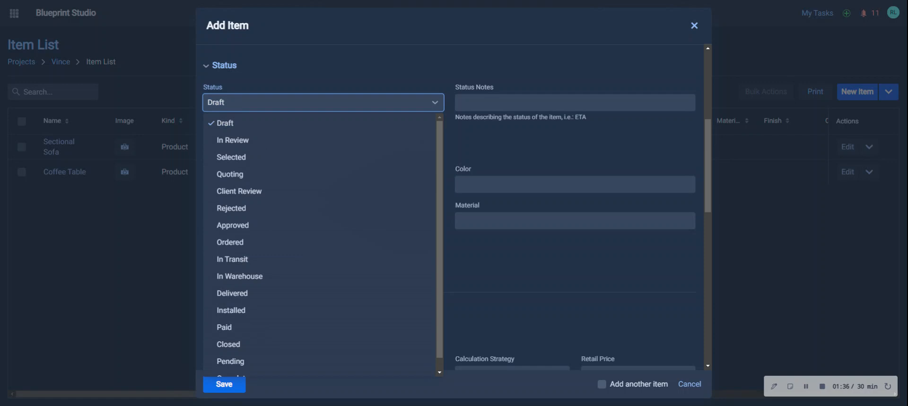
click(574, 102)
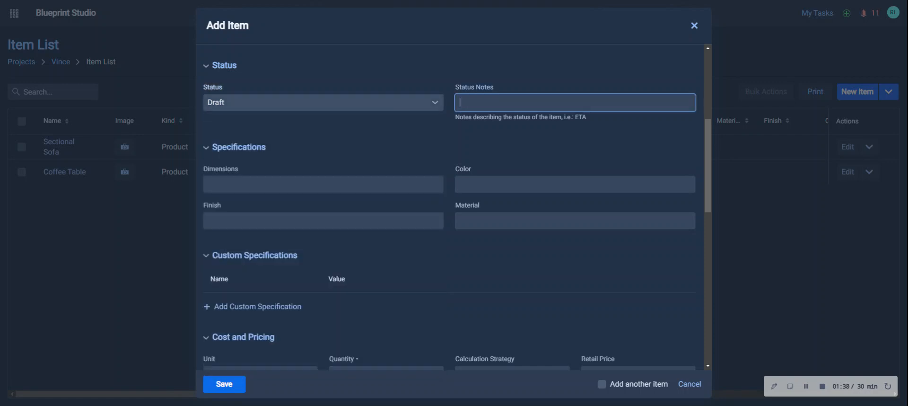
text(ETA DElivery Next Month)
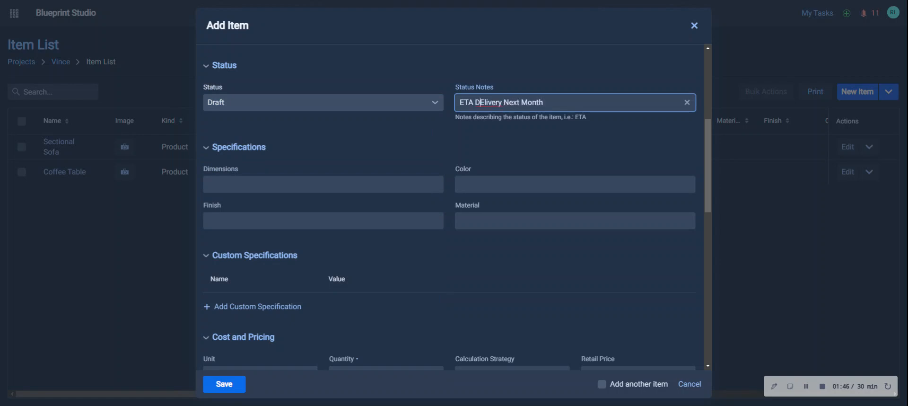
key(Delete)
text(e)
- Enter the dimensions as 17.75"H - 86"H Body Height: 14"H Shade Dimensions: 9.5"Dia x 5"H Canopy Dimensions: 5"Dia x 1"H
key(Tab)
key(Tab)
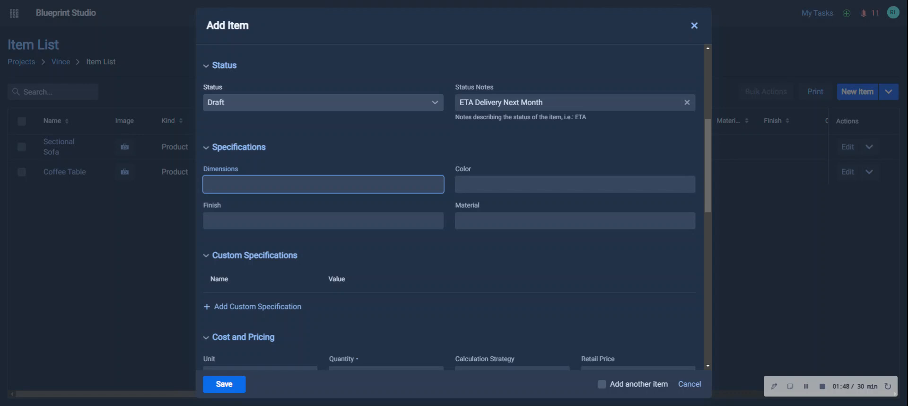
scroll(325, 125, down, 2)
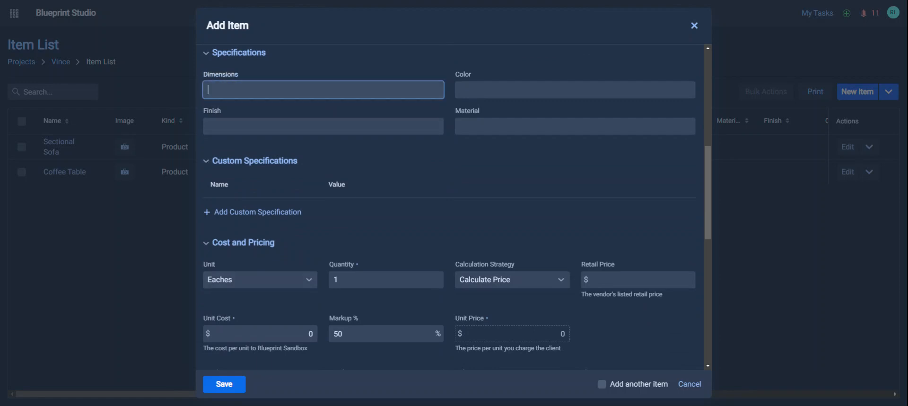
text(Shade Dimensions: 9.5"Dia x 5"H Canopy Dimensions: 5"Dia x 1"H)
key(Home)
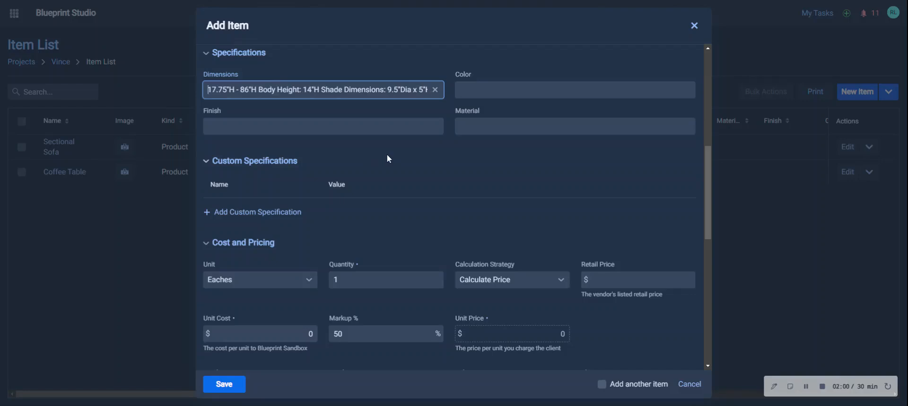
- Add a custom specification named Chain Length with the value 4'
key(Tab)
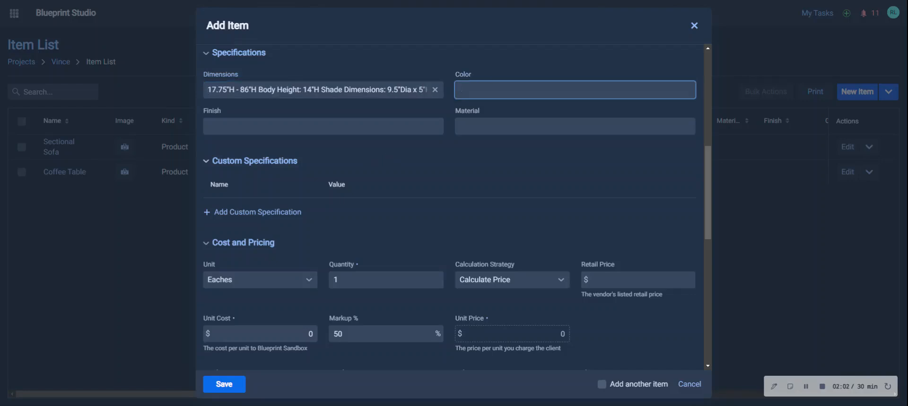
key(Tab)
key(Tab)
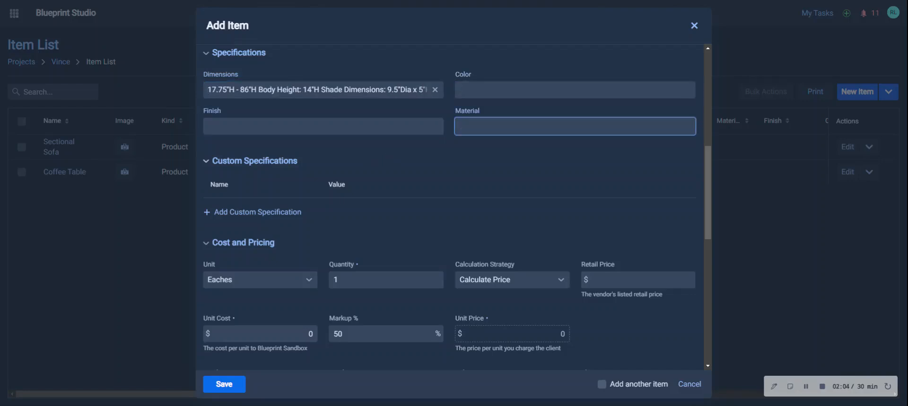
scroll(388, 157, down, 1)
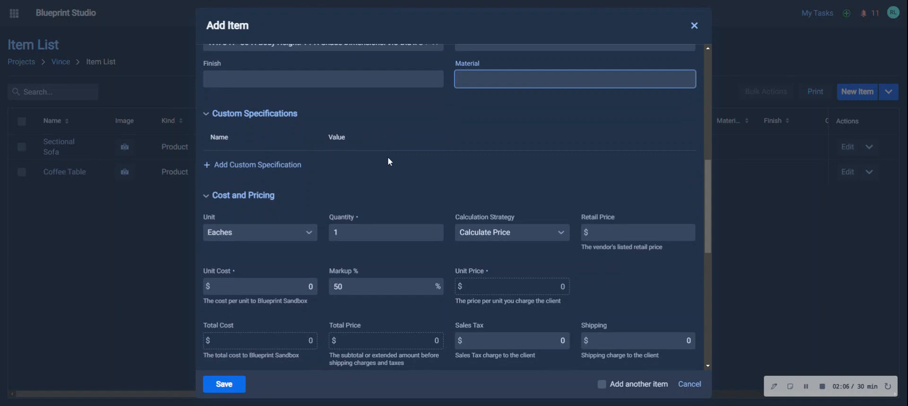
scroll(387, 158, up, 1)
scroll(336, 170, down, 2)
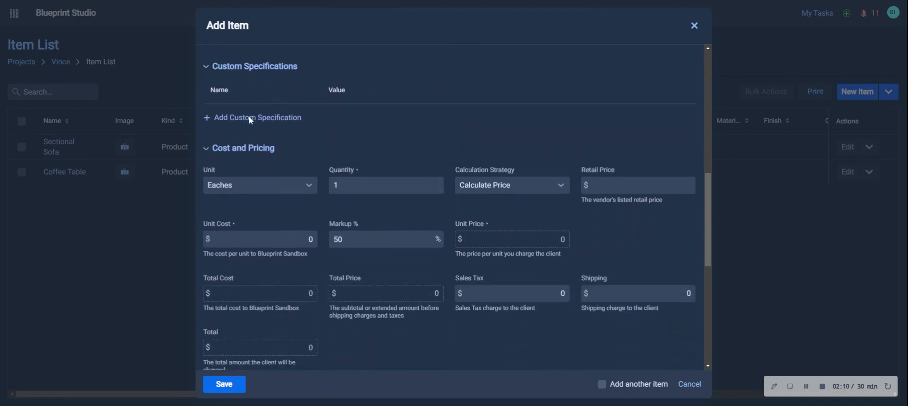
click(250, 119)
text(Chain Length)
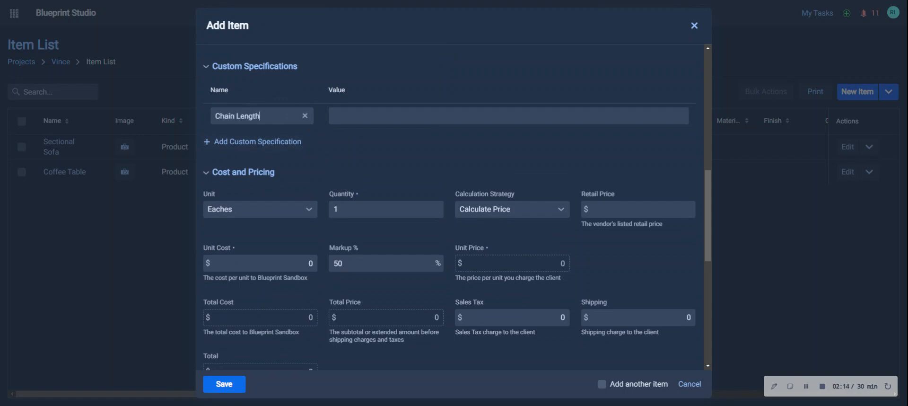
key(Tab)
text(4')
key(Tab)
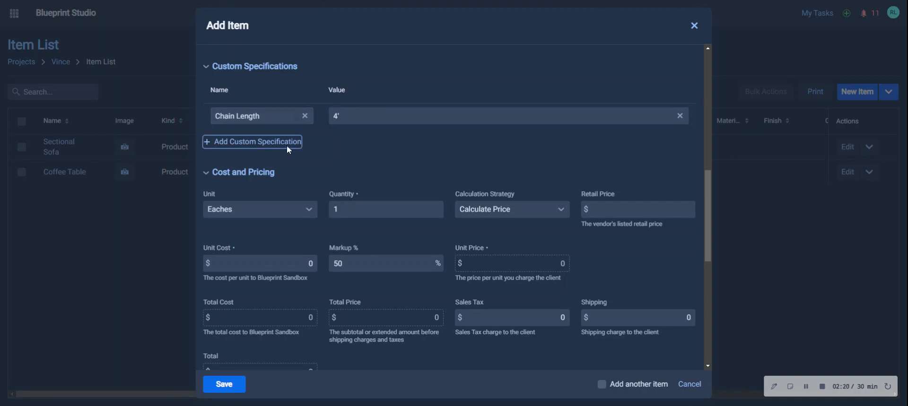
- Set the item's retail price to $800 and its unit cost to $600 in the cost and pricing section
scroll(359, 151, down, 2)
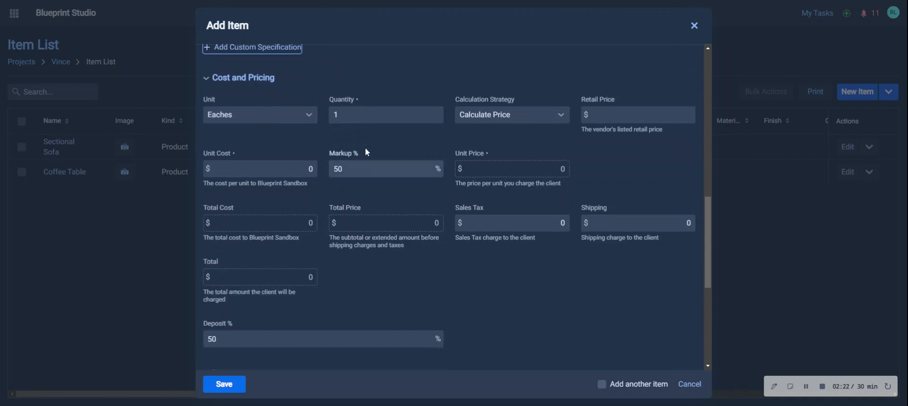
scroll(367, 151, up, 1)
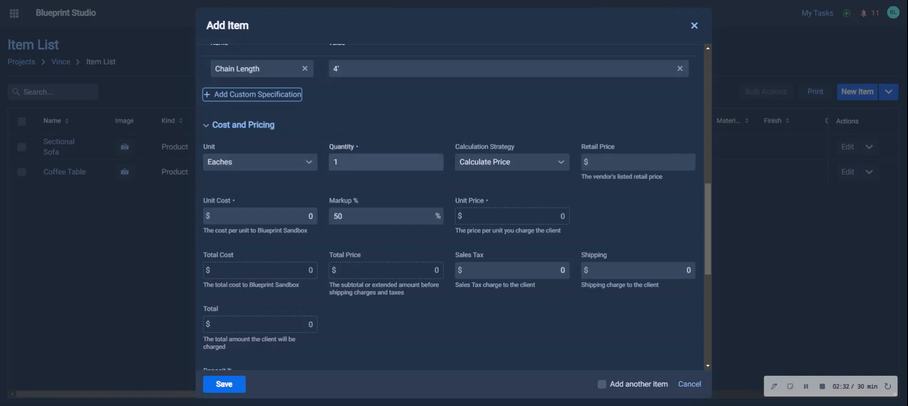
click(386, 162)
click(512, 162)
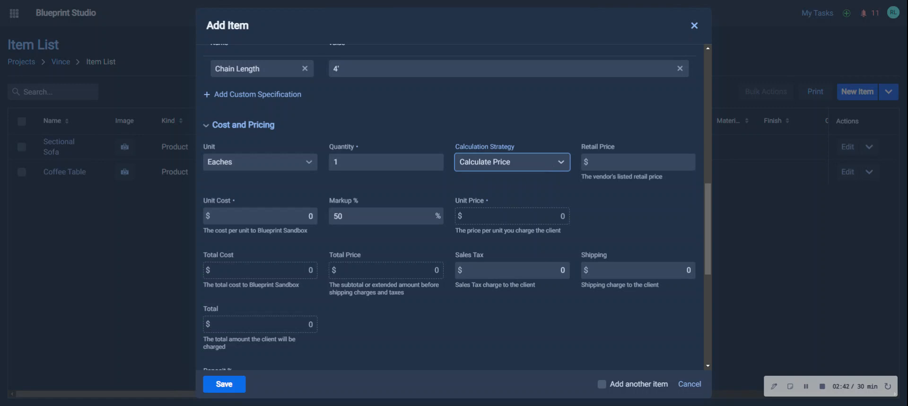
click(638, 163)
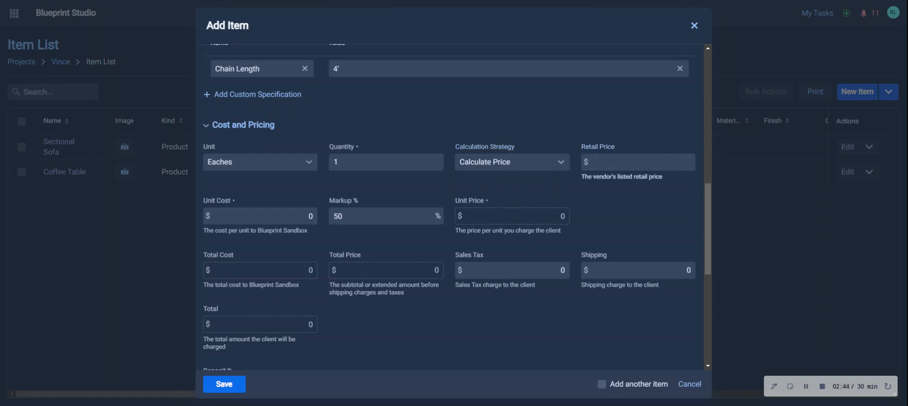
text(800)
key(Tab)
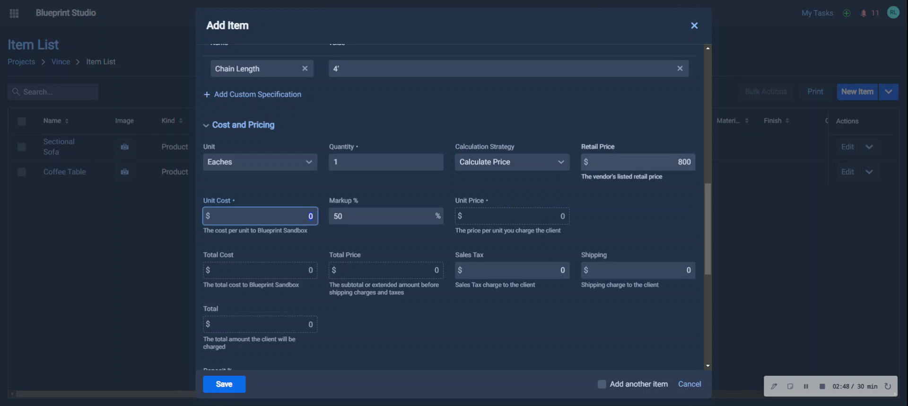
text(600)
key(Tab)
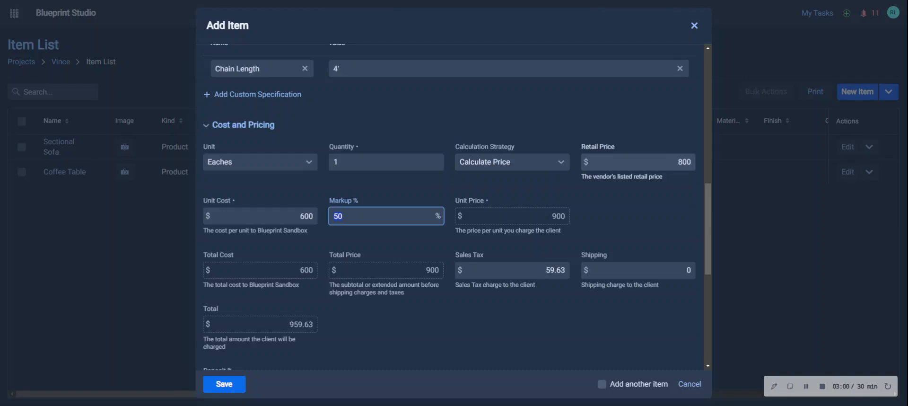
- Set the item's shipping charge to $100 in the cost and pricing section
scroll(687, 203, down, 1)
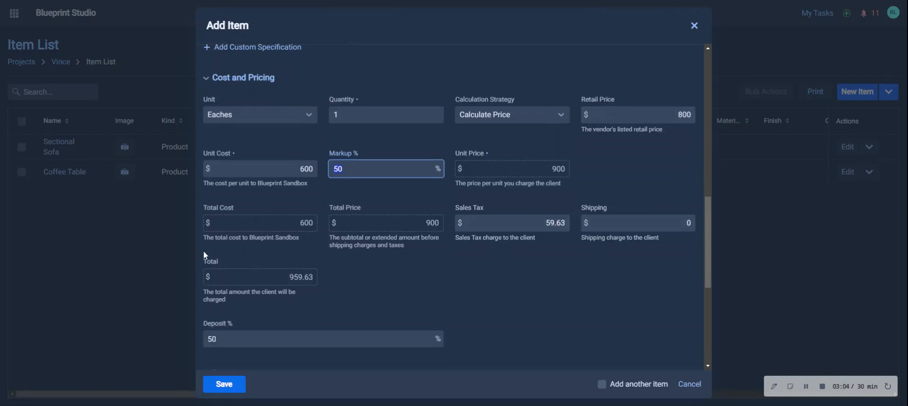
double_click(554, 222)
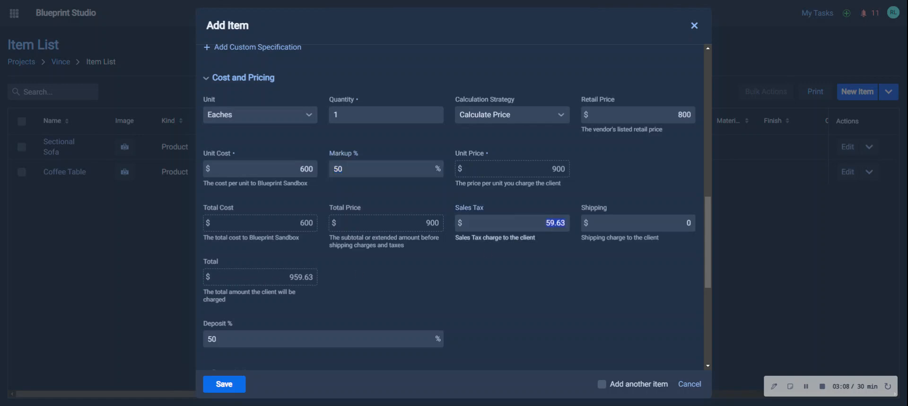
key(Tab)
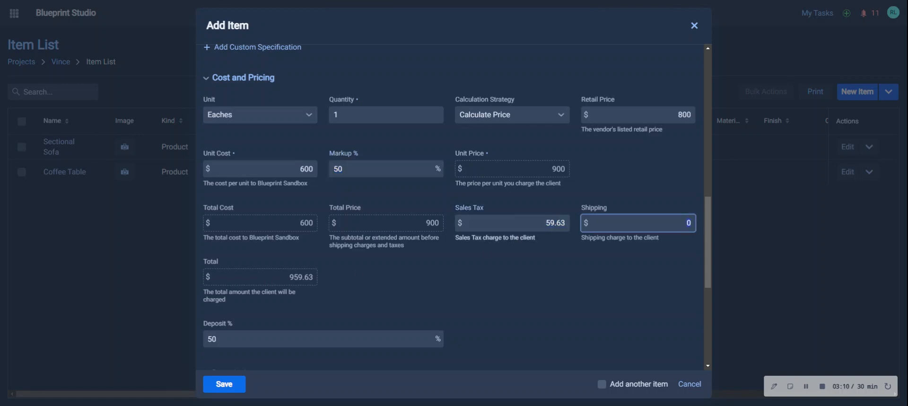
key(shift+Tab)
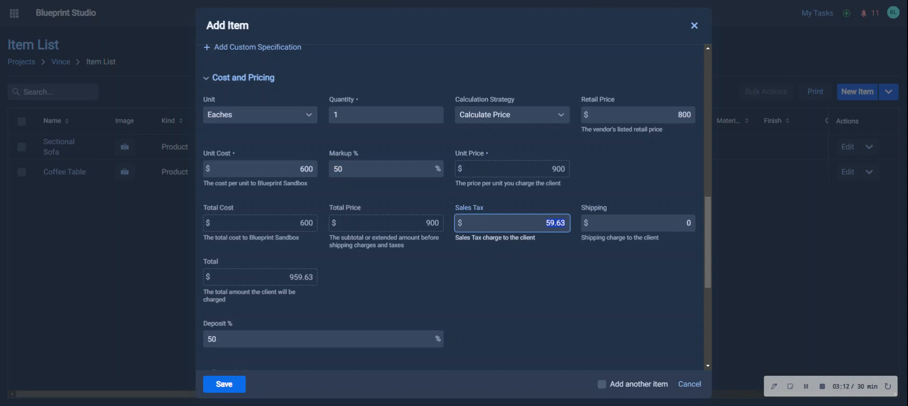
key(Tab)
text(100)
key(Tab)
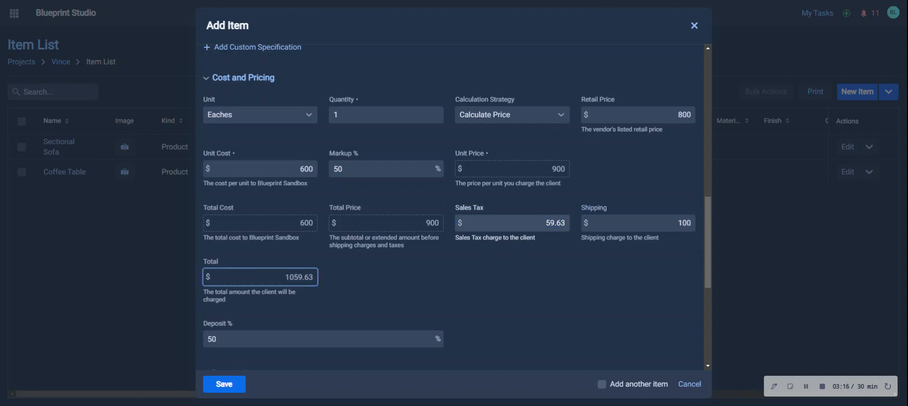
- Enter the note Adjustable Hanging Height: 17.75"H - 86"H Body Height: 14"H Shade Dimensions: 9.5"Dia x 5"H Canopy Dimensions: 5"Dia x 1"H
scroll(519, 224, down, 3)
key(Tab)
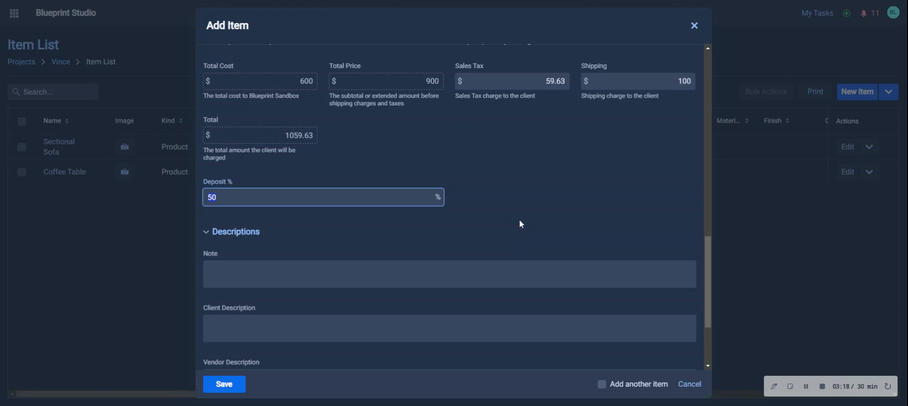
scroll(518, 223, down, 2)
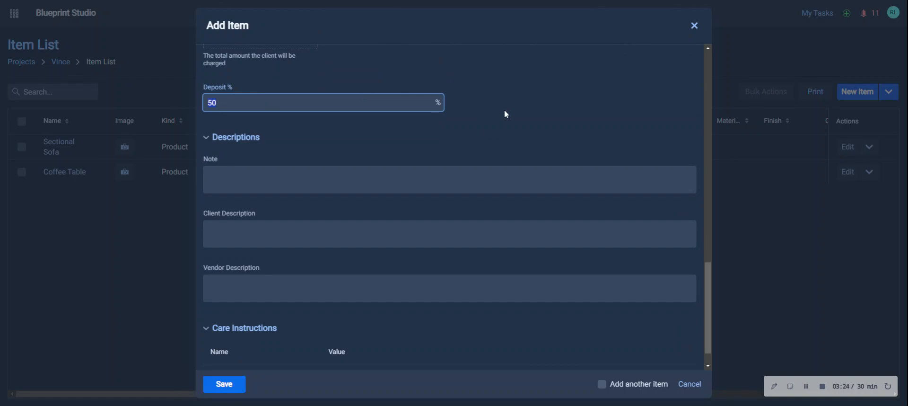
scroll(504, 109, down, 1)
click(370, 145)
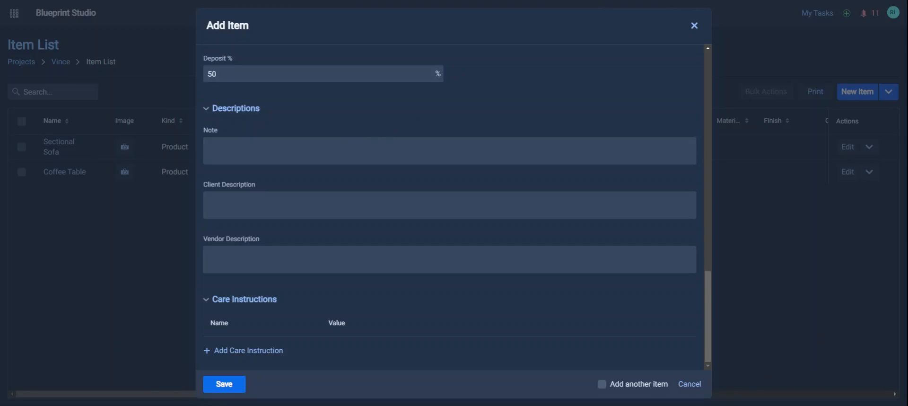
text(Adjustable Hanging Height: 17.75"H - 86"H Body Height: 14"H Shade Dimensions: 9.5"Dia x 5"H Canopy Dimensions: 5"Dia x 1"H)
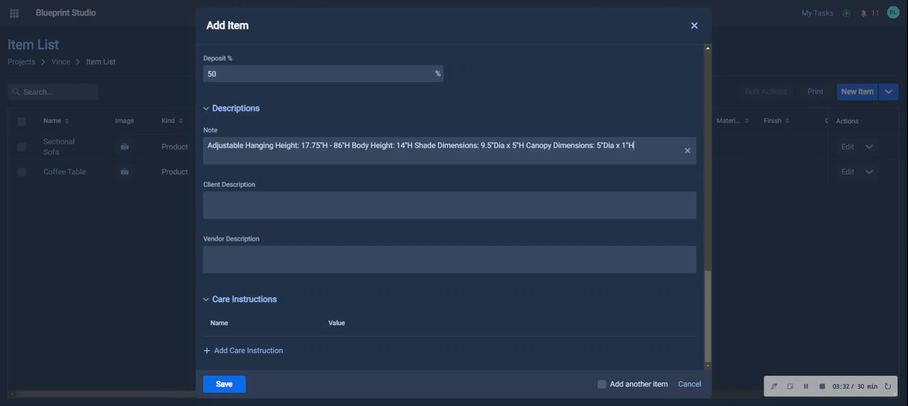
key(Tab)
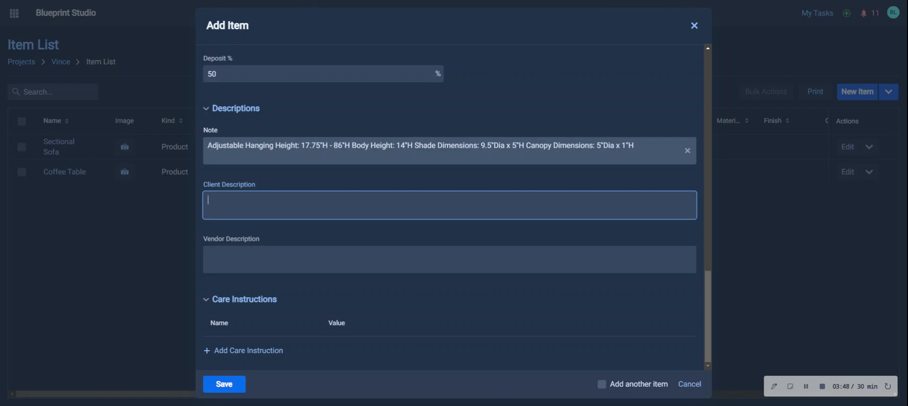
key(Tab)
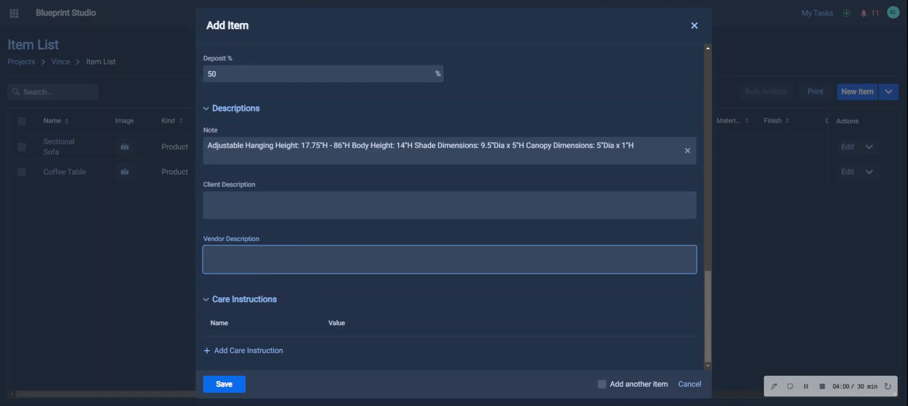
key(Tab)
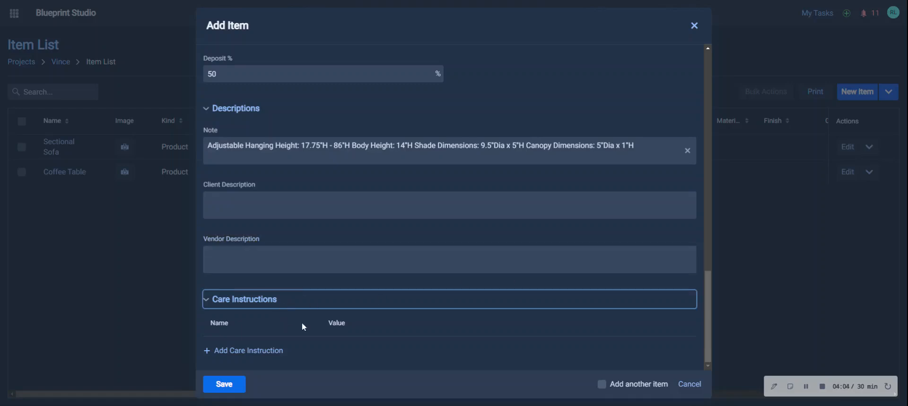
- Add a care instruction named Shade with the value "Use wet cloth"
click(253, 350)
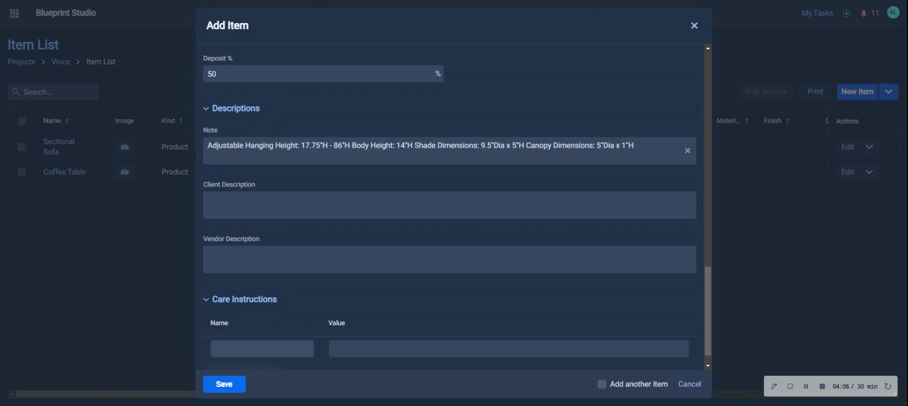
text(Shade)
key(Tab)
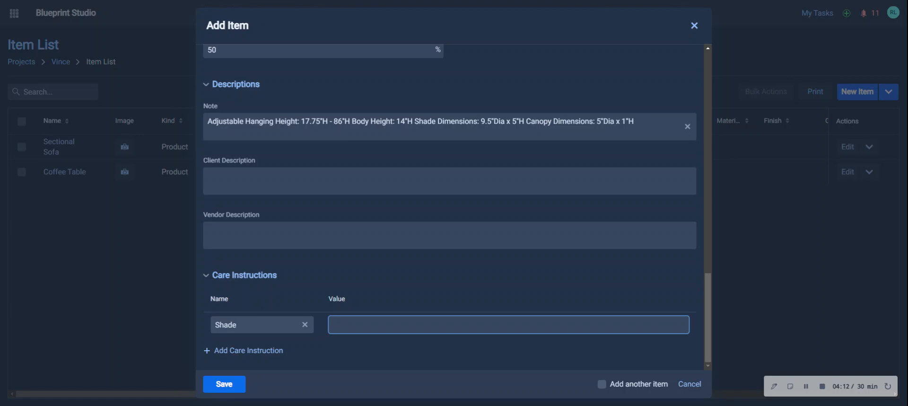
text(Use wet cloth)
- Add a second care instruction named Metal with the value "Other care instructions" and save the item
click(249, 350)
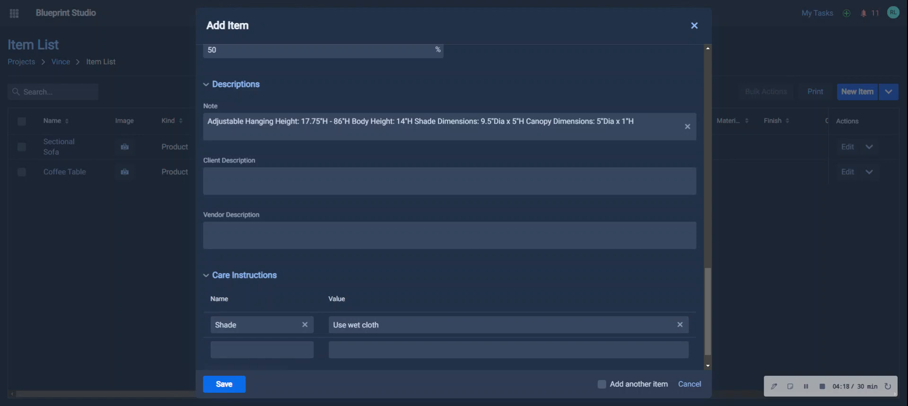
text(Matal)
key(BackSpace)
key(BackSpace)
key(BackSpace)
key(BackSpace)
text(etal)
key(Tab)
text(Other c)
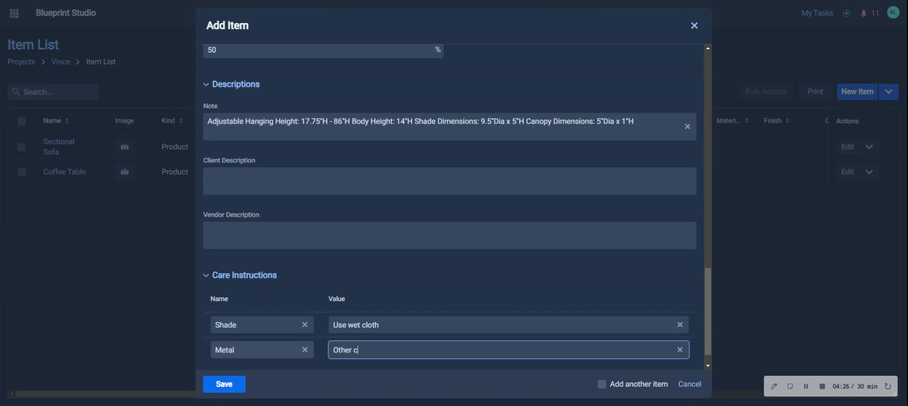
text(are instructions)
scroll(263, 301, down, 2)
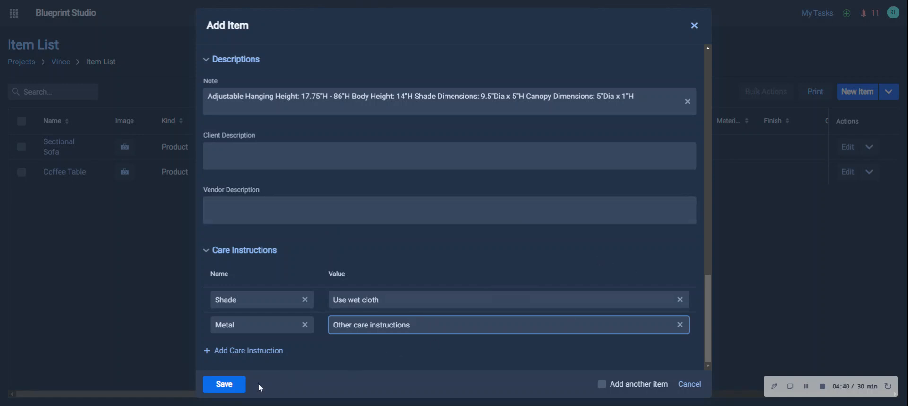
click(236, 384)
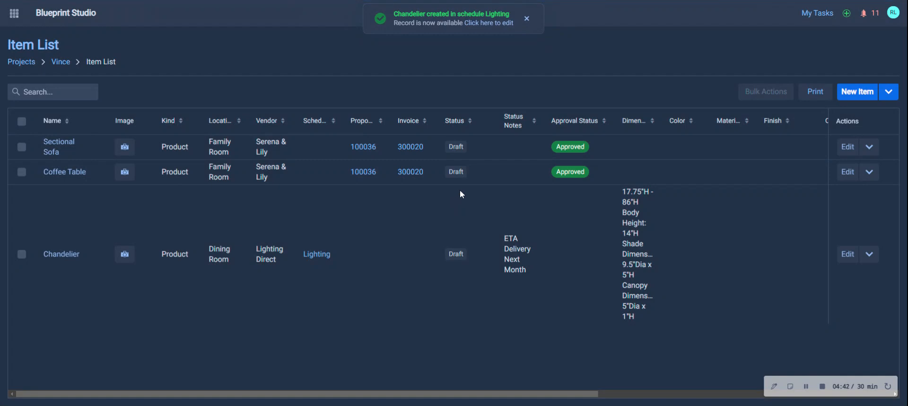
- Open the Chandelier item from the list and add the chandelier photo 8552.jpg to its images
click(64, 255)
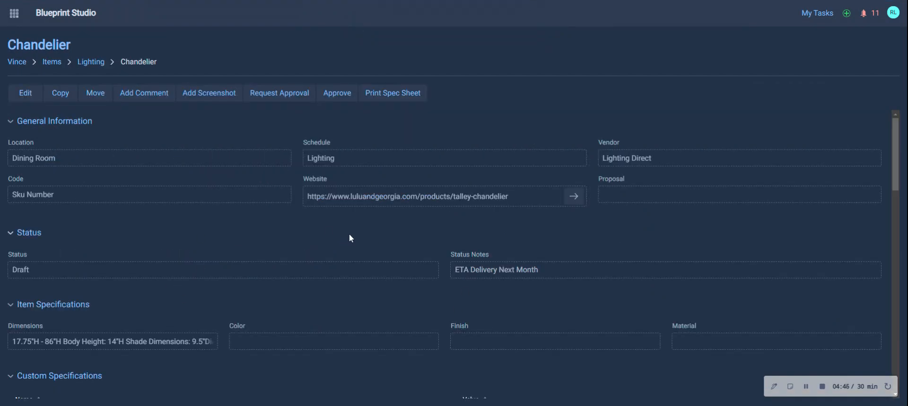
scroll(349, 233, down, 2)
scroll(370, 219, down, 5)
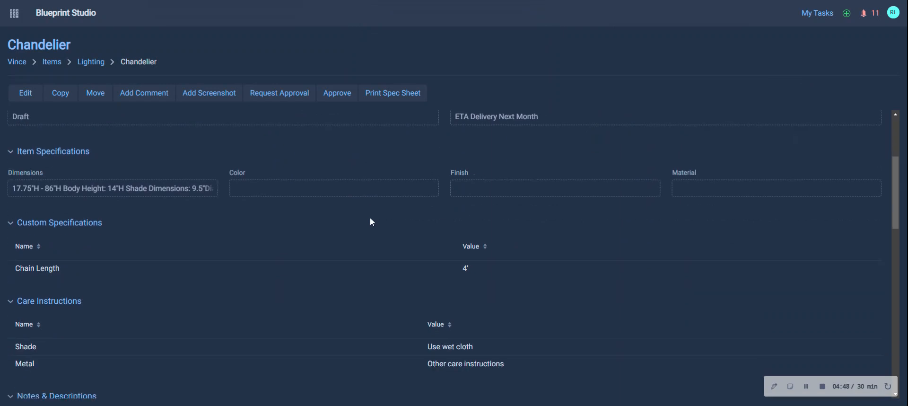
scroll(375, 211, down, 7)
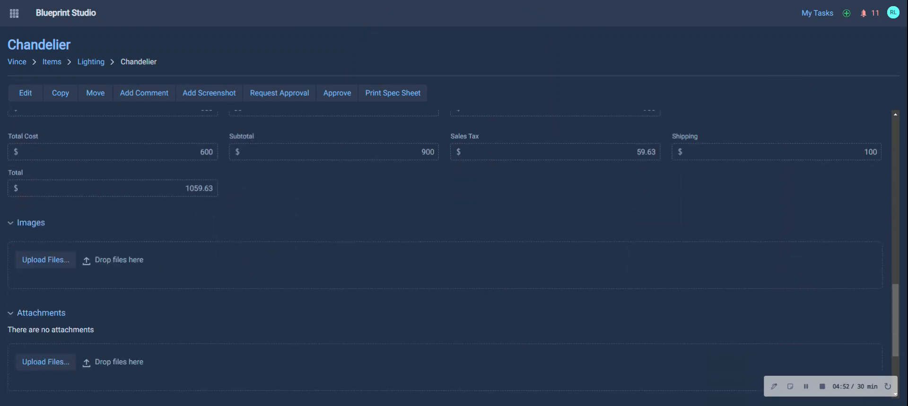
drag(898, 260, 497, 259)
scroll(367, 205, down, 1)
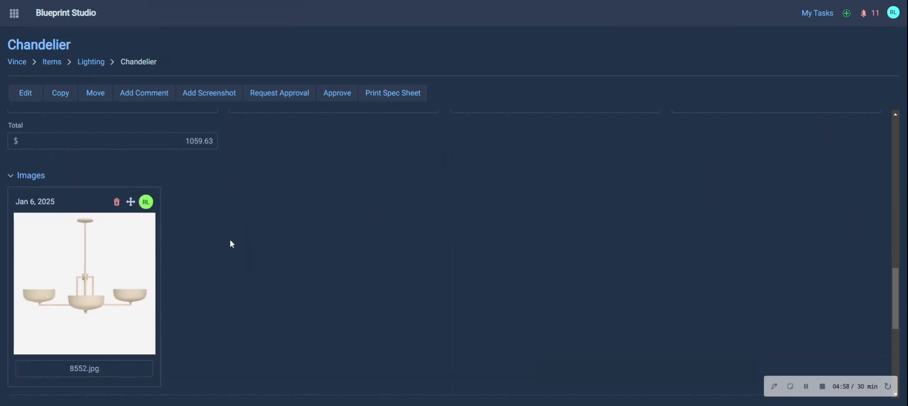
- Add a photo of the wooden nightstand to the item's images and place it ahead of the chandelier photo
scroll(236, 241, down, 1)
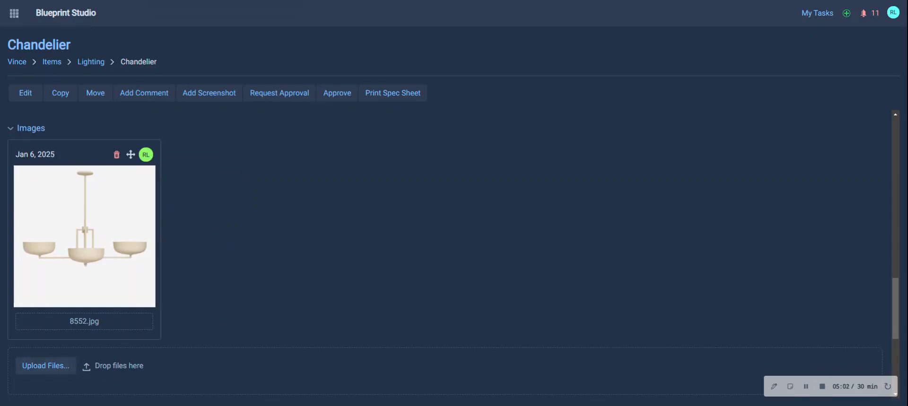
scroll(426, 198, down, 1)
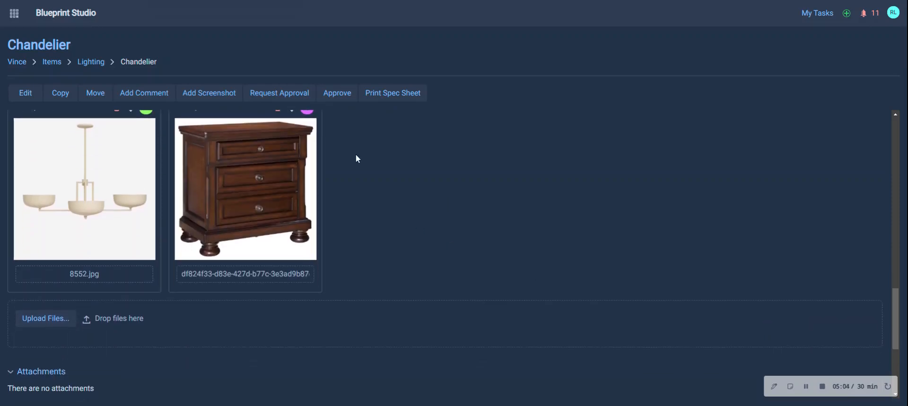
scroll(231, 205, up, 2)
drag(291, 202, 135, 208)
scroll(409, 215, down, 2)
scroll(339, 237, up, 2)
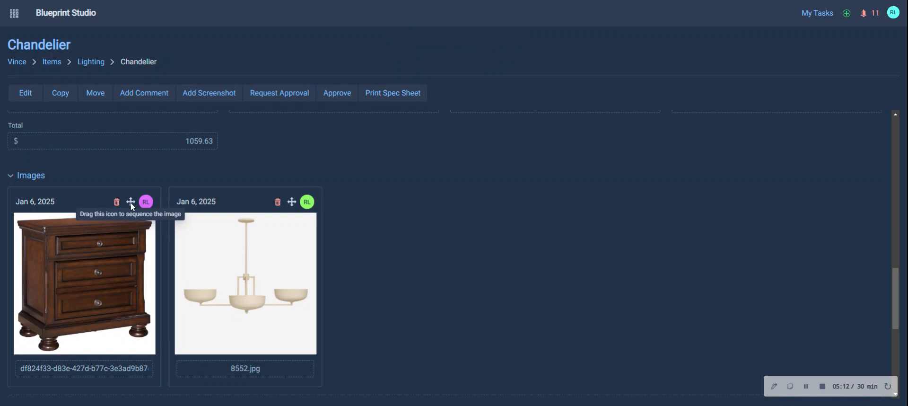
- Move the nightstand photo back behind the chandelier photo and delete the nightstand photo
drag(131, 205, 291, 206)
scroll(502, 203, down, 1)
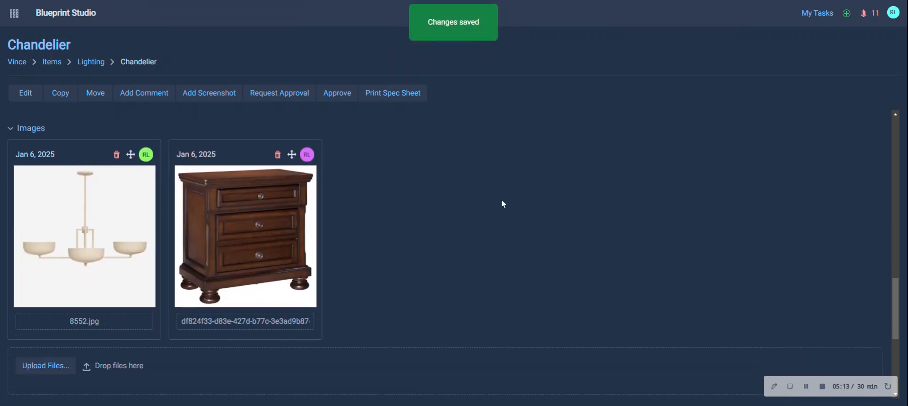
click(278, 155)
click(530, 228)
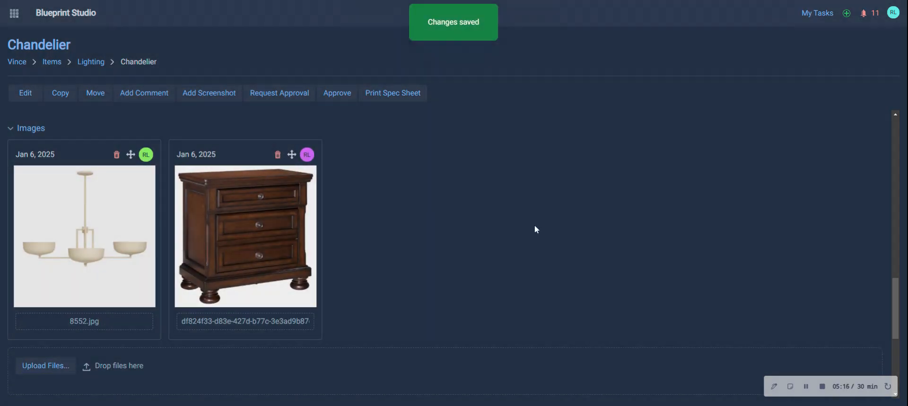
- Review the attachments, invoices and comments sections of the Chandelier item
scroll(449, 235, down, 4)
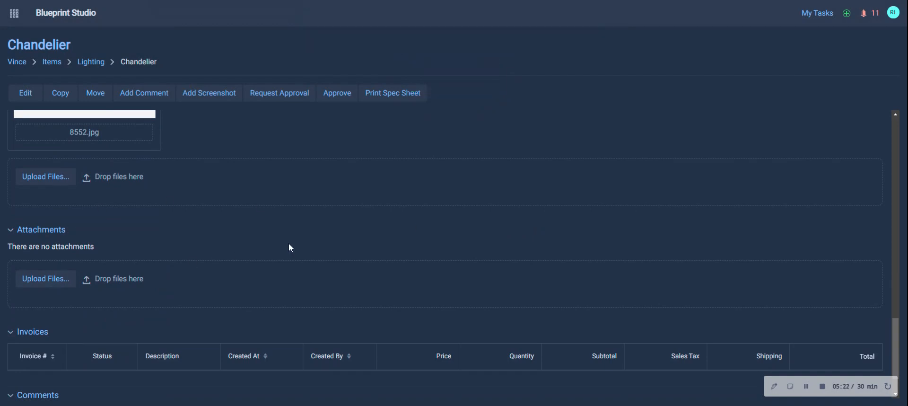
scroll(298, 236, down, 1)
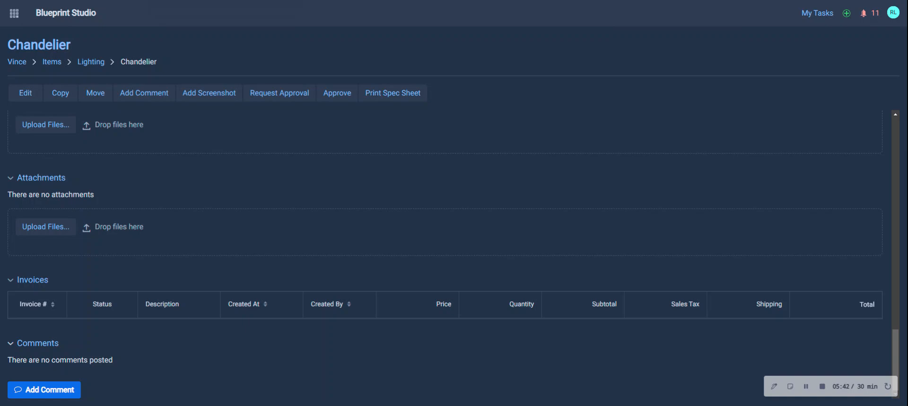
scroll(97, 350, up, 15)
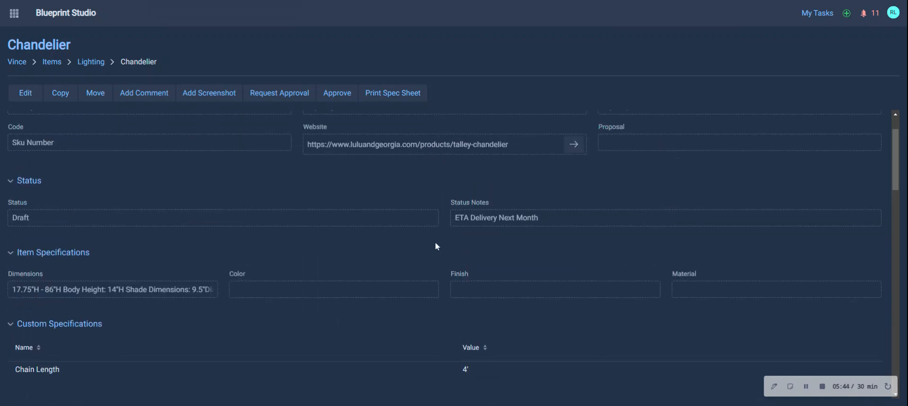
scroll(444, 236, up, 2)
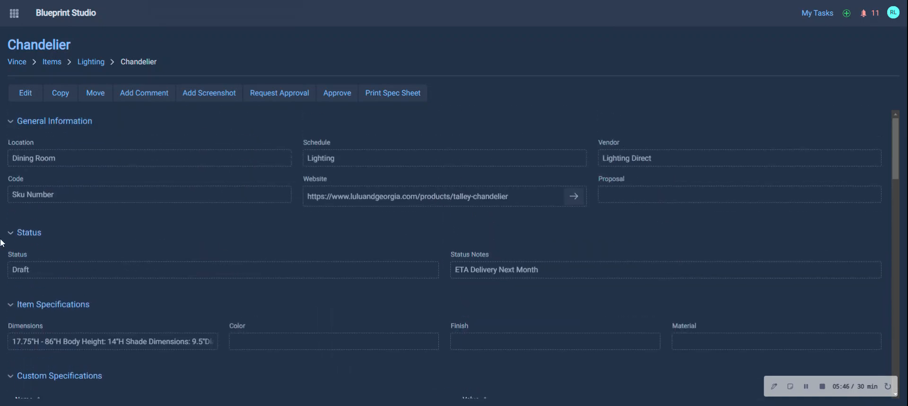
- Return to the project's item list and view the options for importing and printing items
click(93, 62)
click(58, 63)
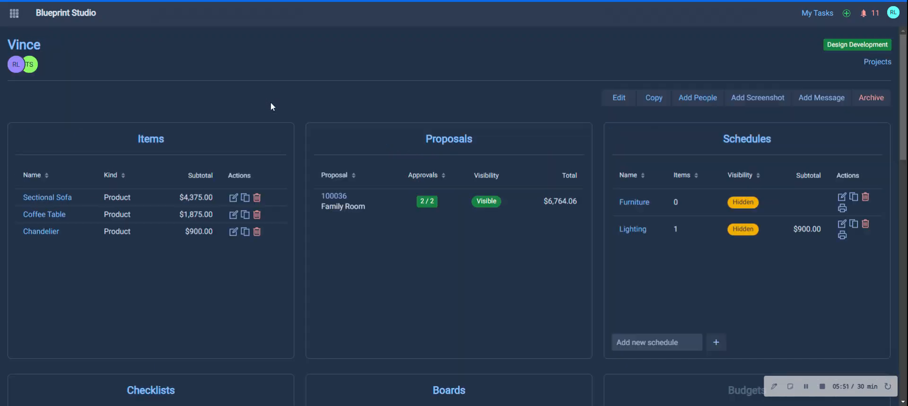
click(151, 141)
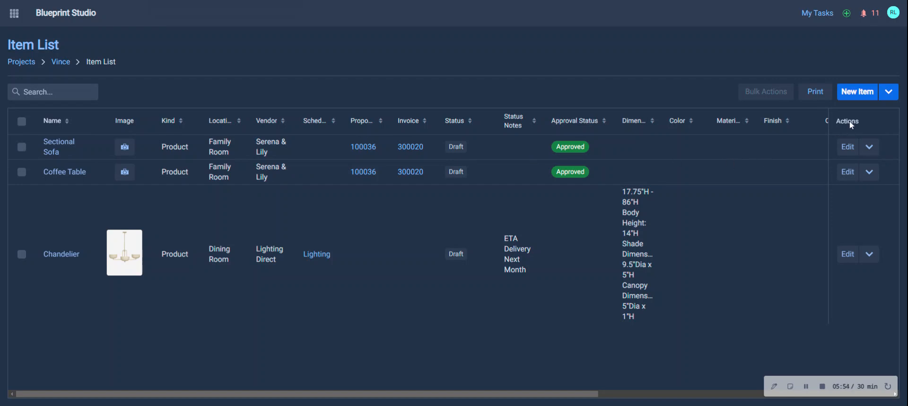
click(890, 92)
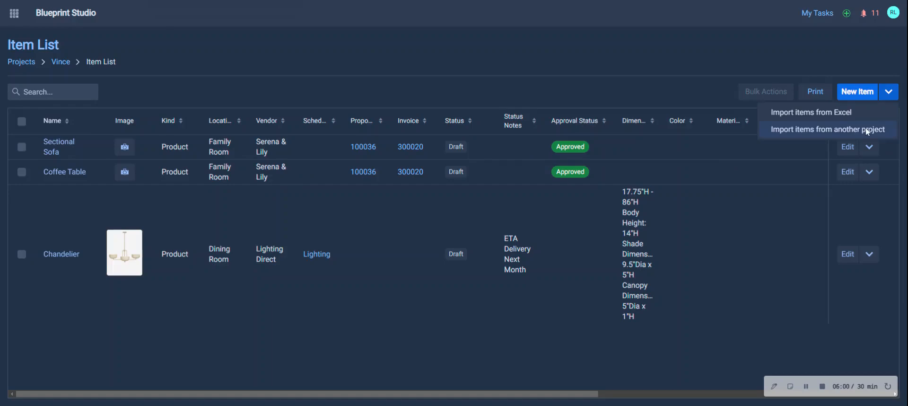
click(820, 92)
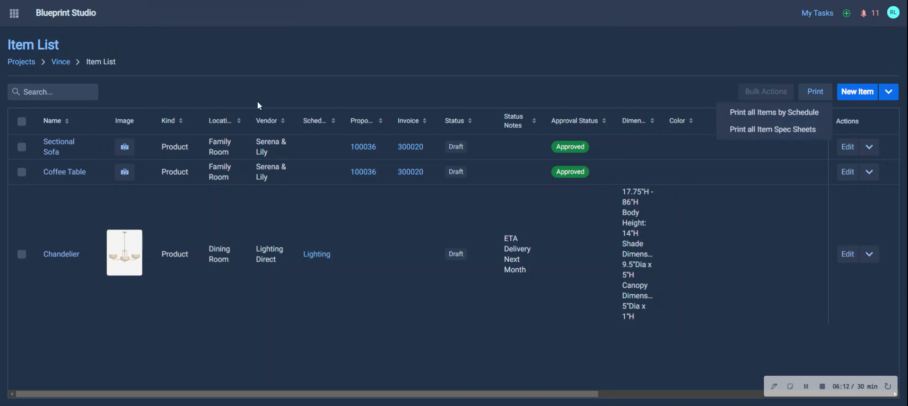
- Select every item in the list and view the bulk actions available for the selection
click(24, 121)
click(24, 122)
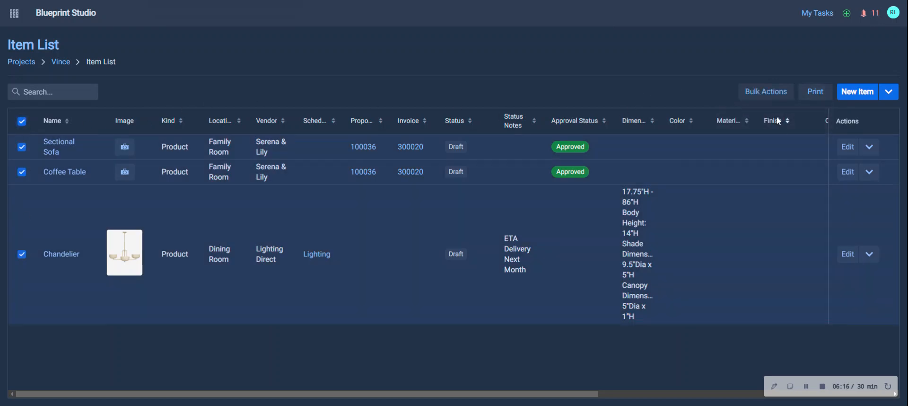
click(760, 92)
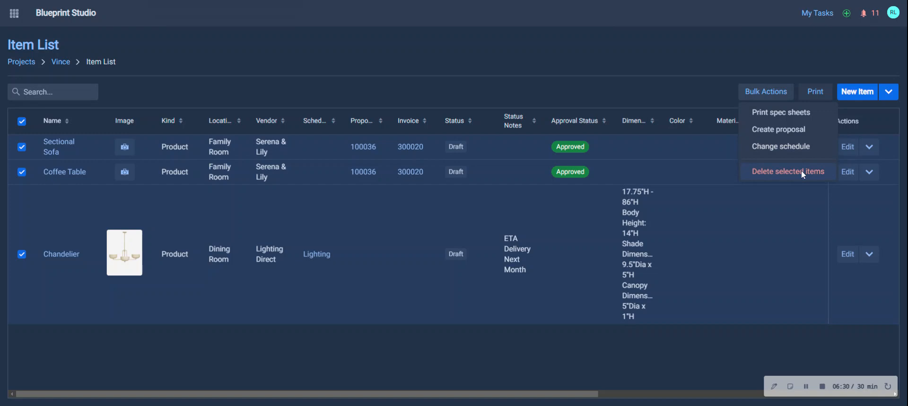
click(553, 58)
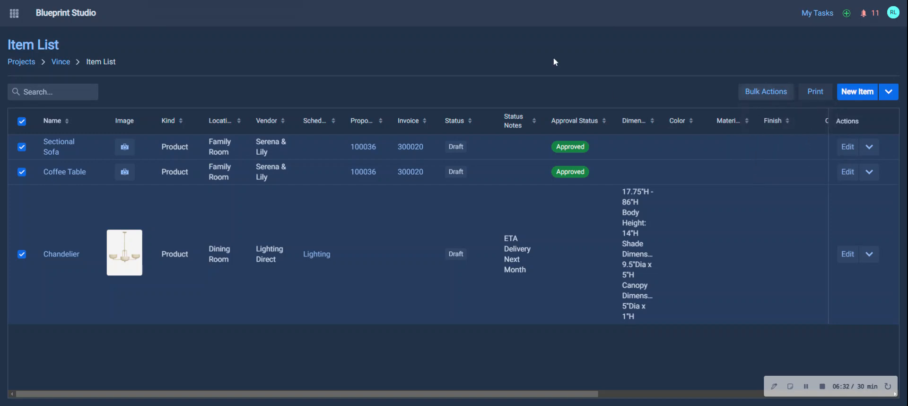